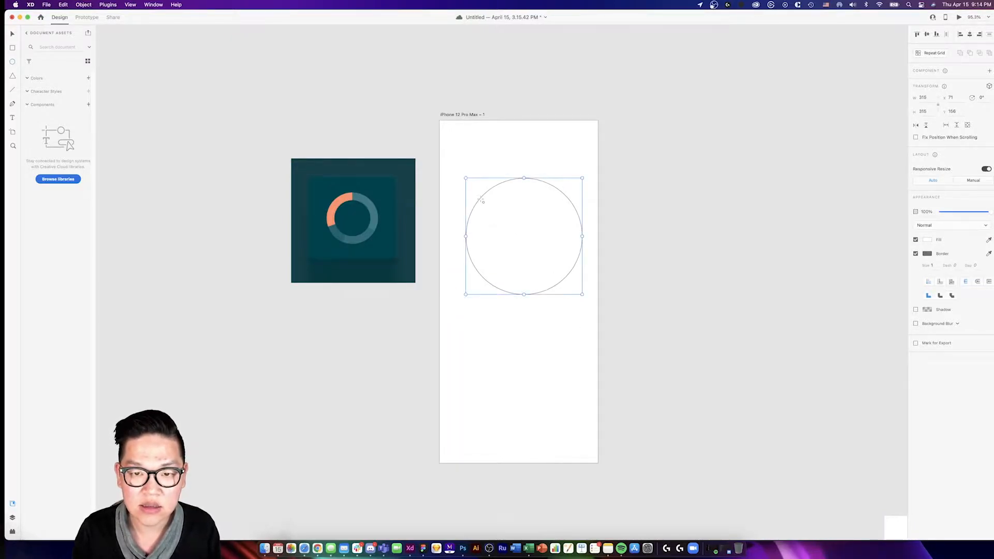
- Draw a second circle about 275 px wide over the first one and centre the two circles on each other
left_click_drag(490, 197, 593, 330)
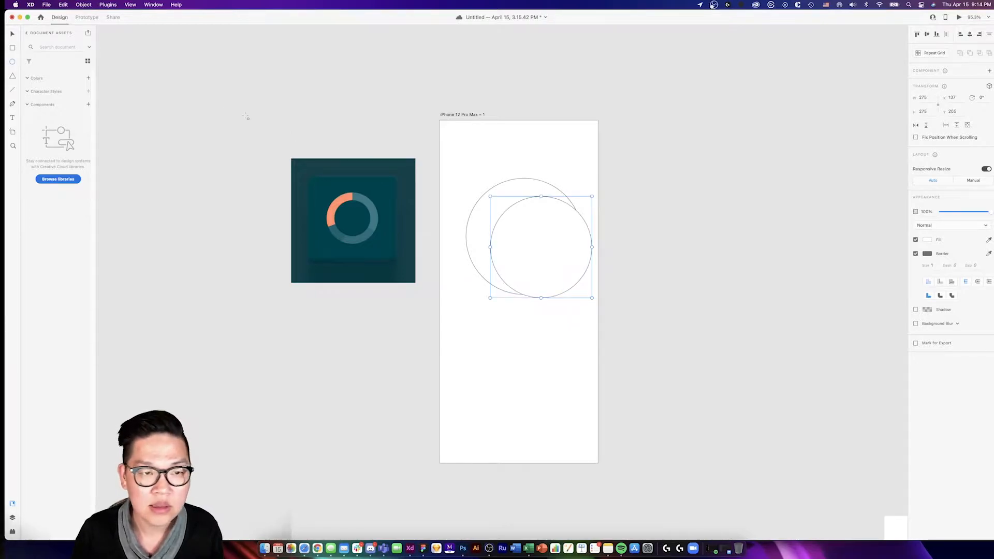
left_click_drag(453, 137, 579, 289)
left_click(927, 35)
left_click(970, 35)
- Reduce the inner circle to about 249 px, keeping it concentric with the outer circle
left_click(543, 242)
key("super+z")
left_click(453, 208)
left_click(539, 190)
left_click(533, 204)
key("alt")
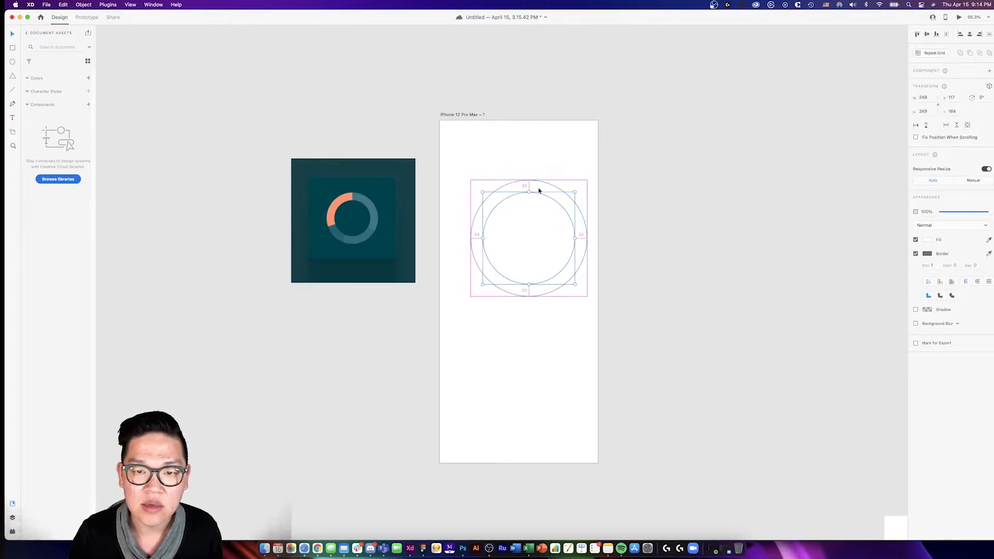
- Move both concentric circles together to the middle of the artboard
left_click_drag(563, 178, 519, 297)
left_click(594, 279)
left_click_drag(500, 221, 551, 306)
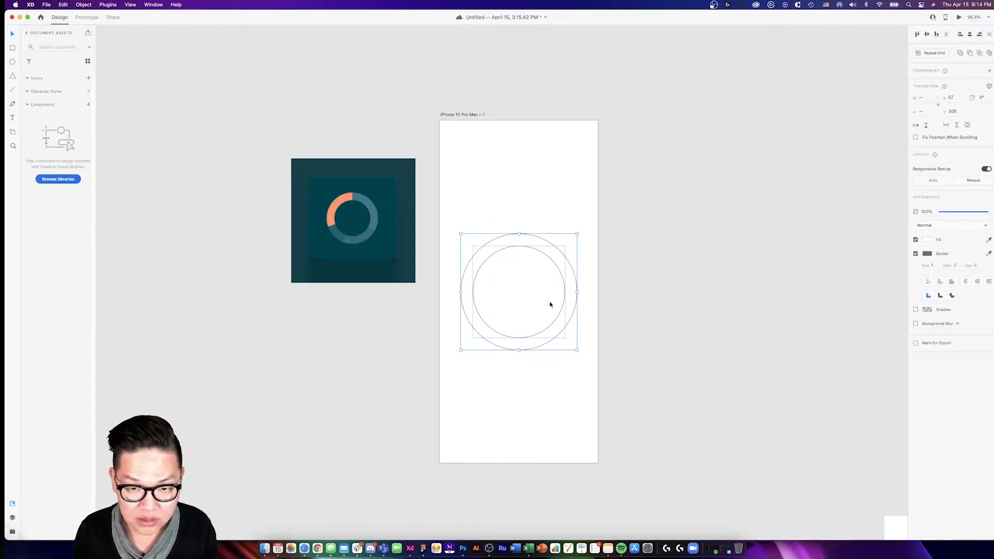
left_click(607, 293)
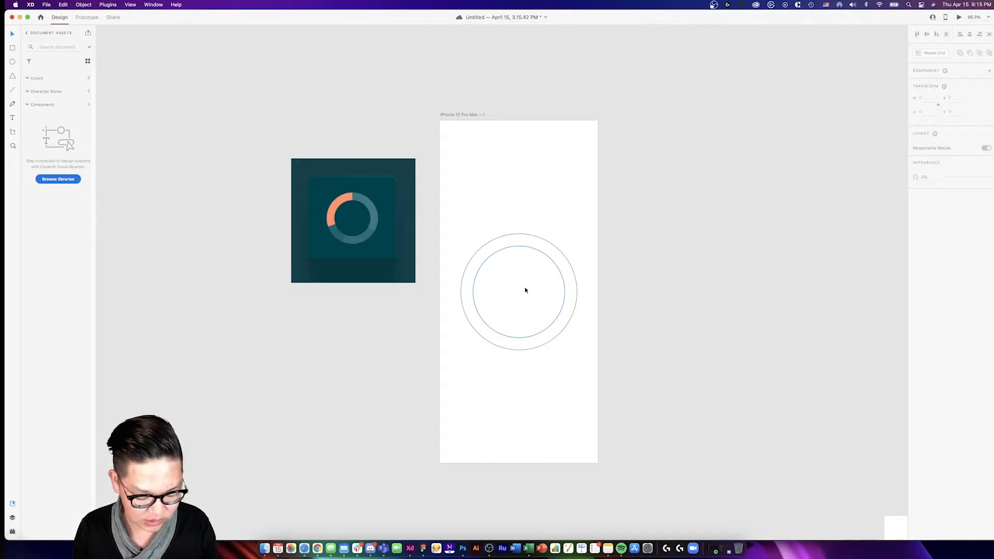
- With the Pen tool, draw a closed polygon from the circles' centre, straight up, around the outside and back, leaving the upper-left portion uncovered
key("p")
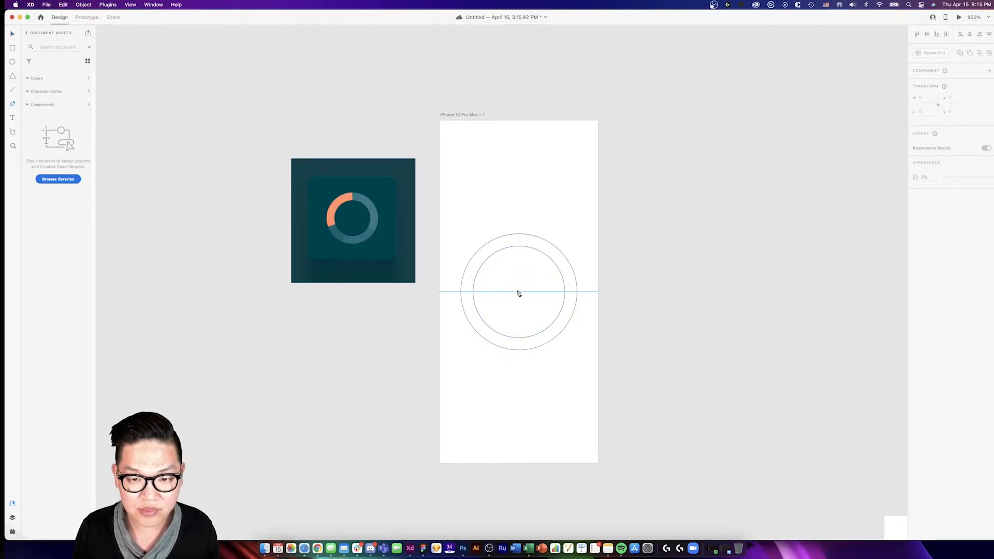
left_click(519, 292)
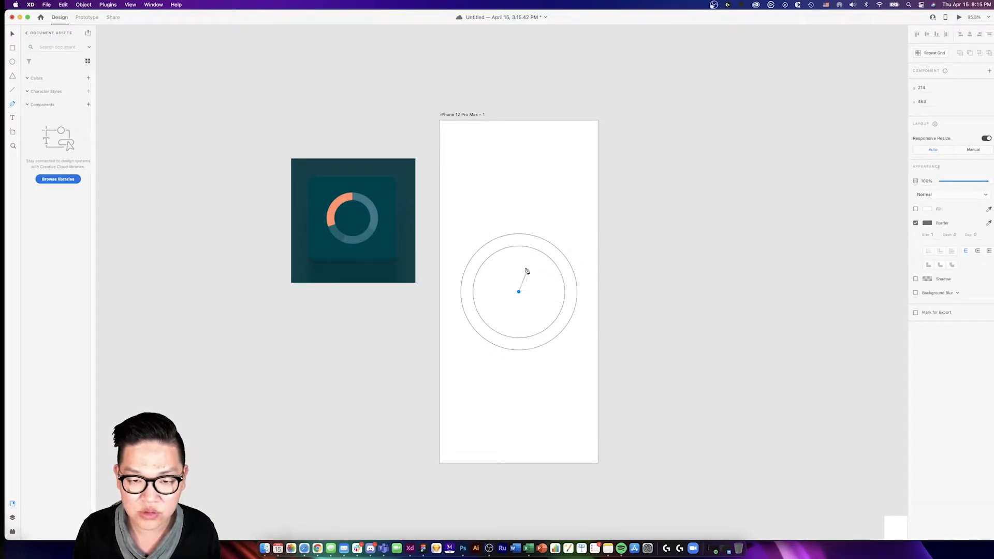
left_click(518, 217)
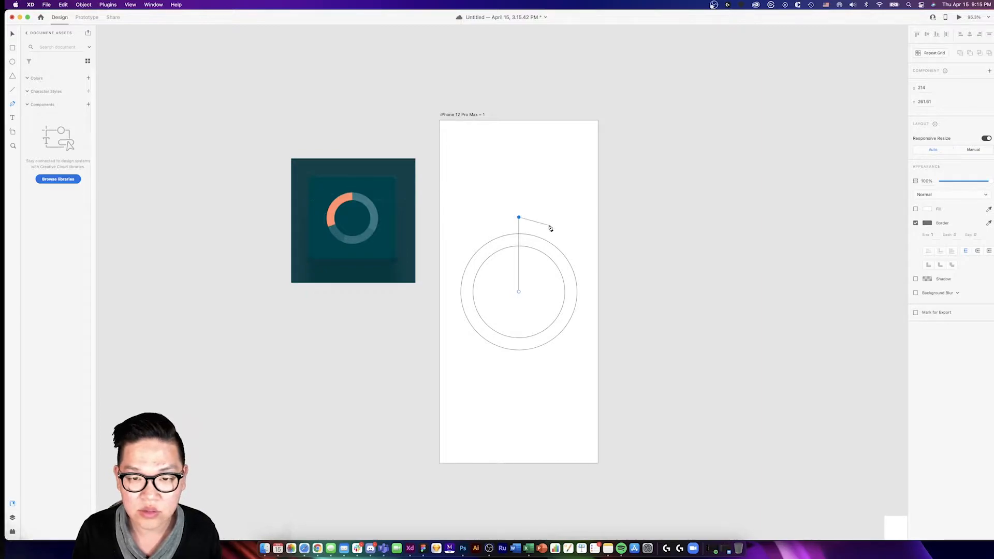
left_click(583, 379)
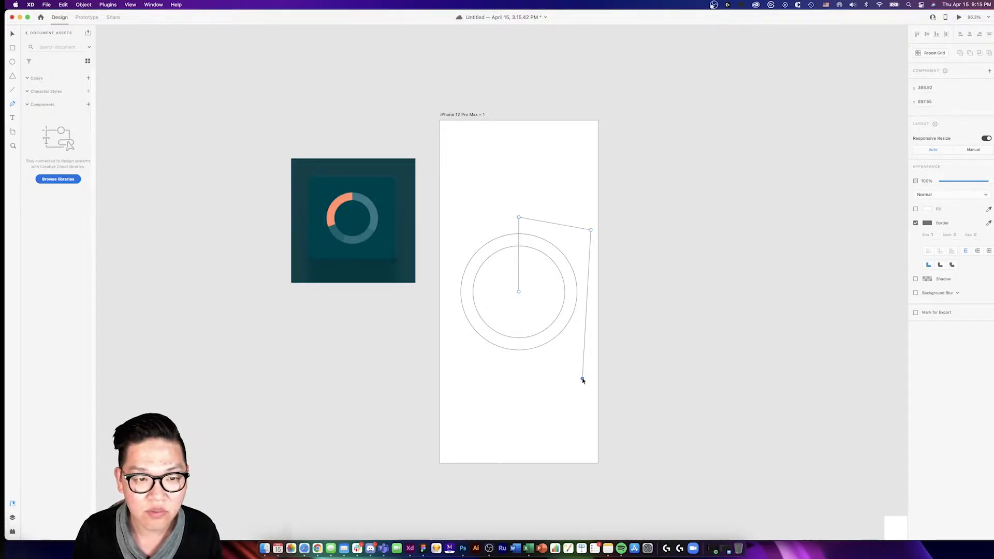
left_click(449, 345)
left_click(444, 306)
left_click(519, 294)
left_click(13, 35)
left_click(526, 202)
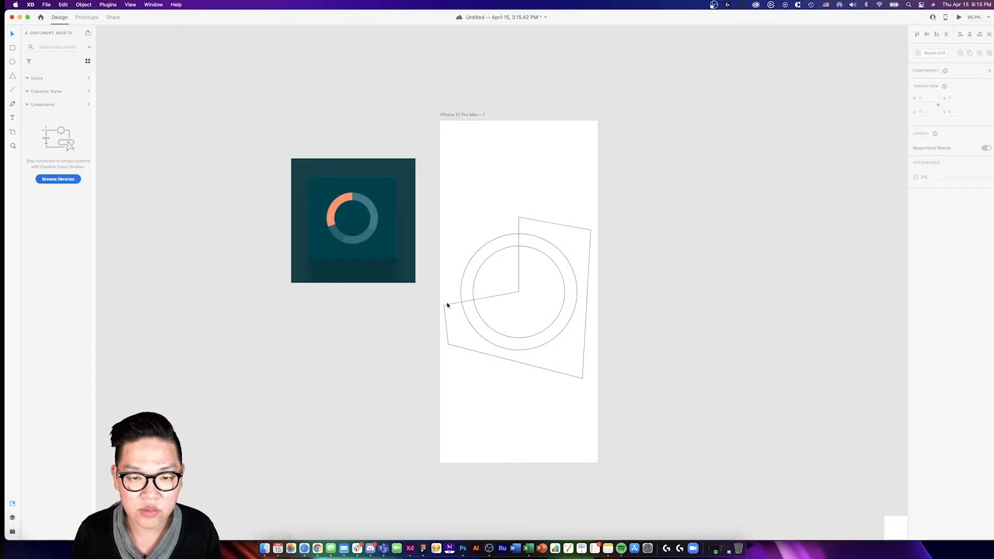
- Place the protractor image over the artboard, send it behind the drawn shapes and centre it on the circles
scroll(563, 294, "down", 5)
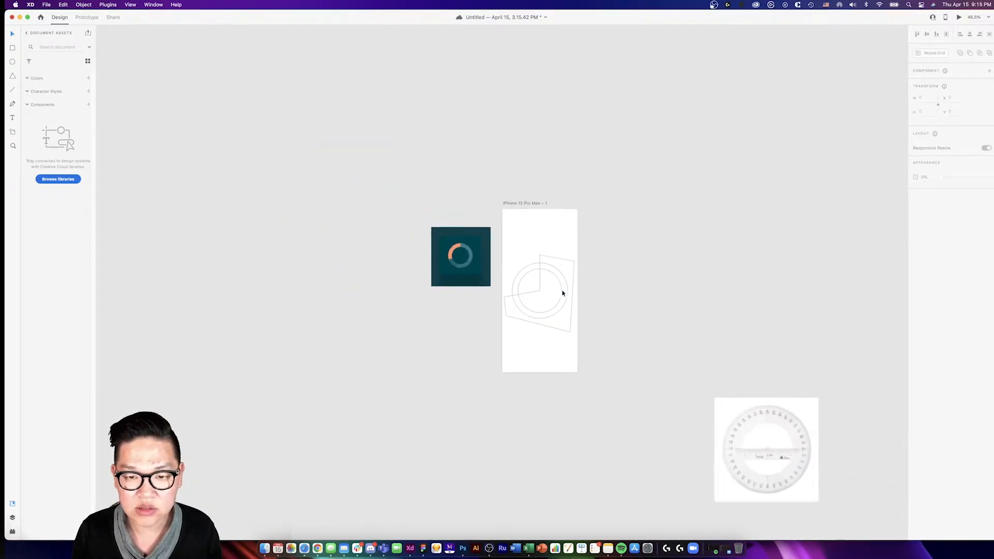
scroll(562, 292, "right", 2)
left_click_drag(731, 425, 547, 263)
scroll(547, 263, "up", 5)
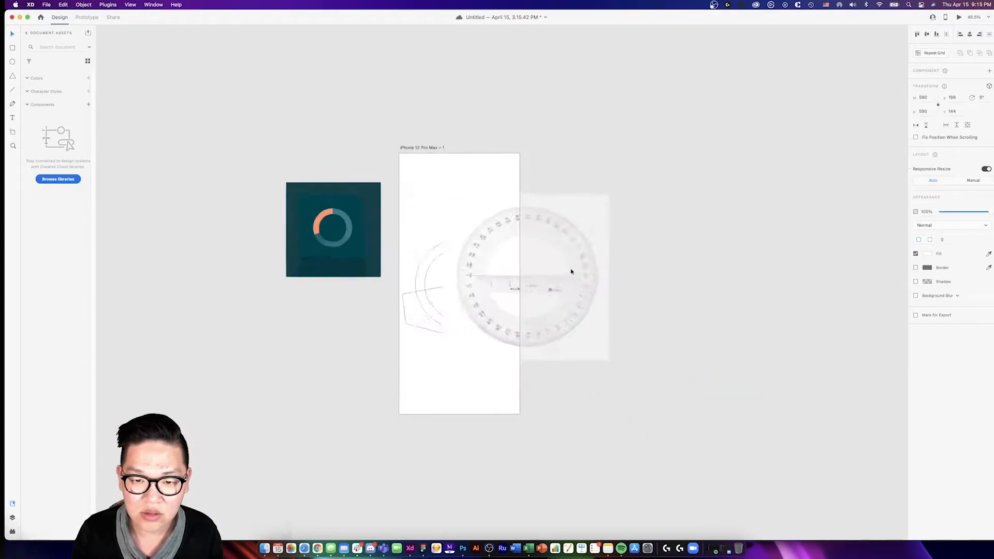
left_click_drag(497, 281, 403, 283)
key("super+[")
key("super+]")
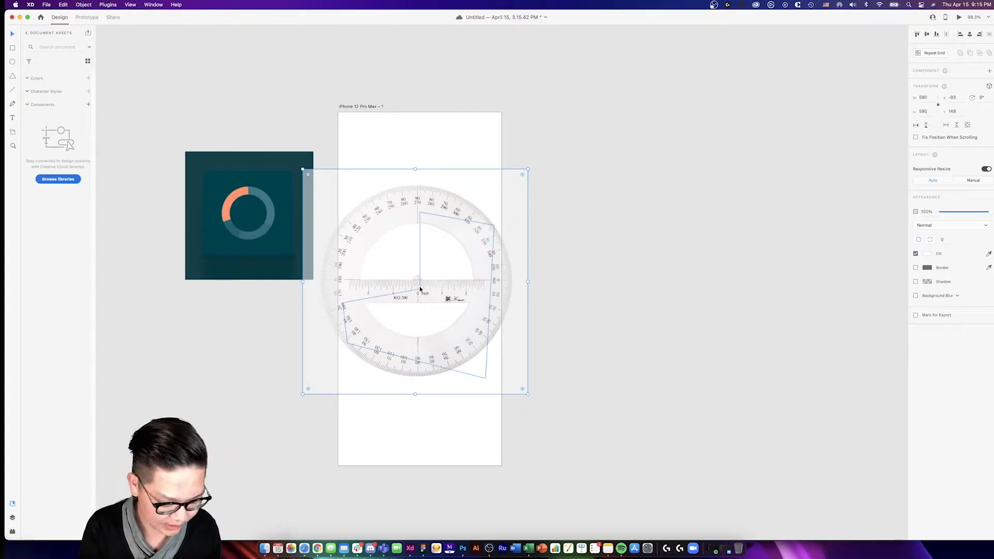
key("super+[")
key("super+[")
left_click_drag(411, 190, 417, 202)
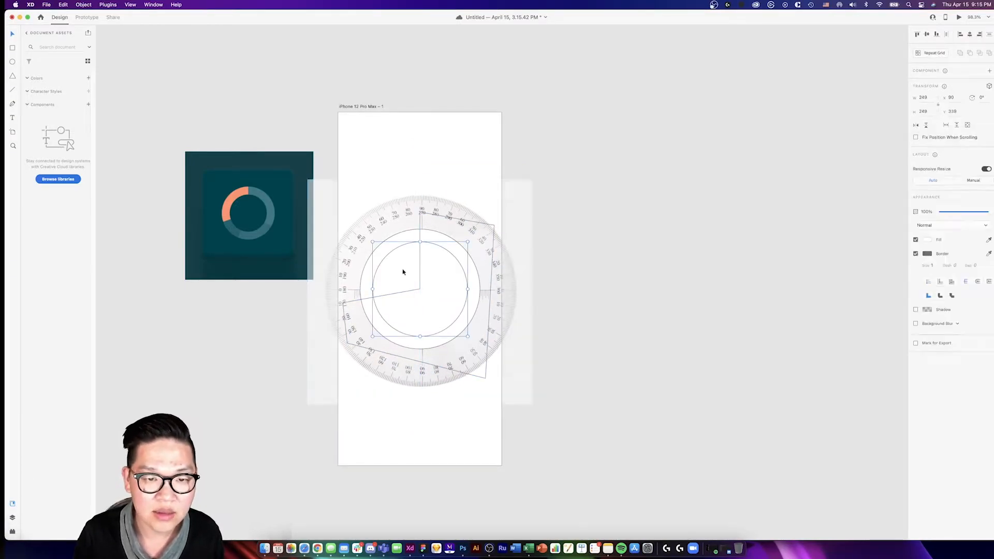
- Lower the circles' opacity so the protractor shows through, and fine-align the protractor's centre with the polygon's inner corner
left_click(404, 271)
left_click(944, 212)
left_click(577, 250)
scroll(425, 276, "up", 5)
left_click_drag(336, 165, 329, 161)
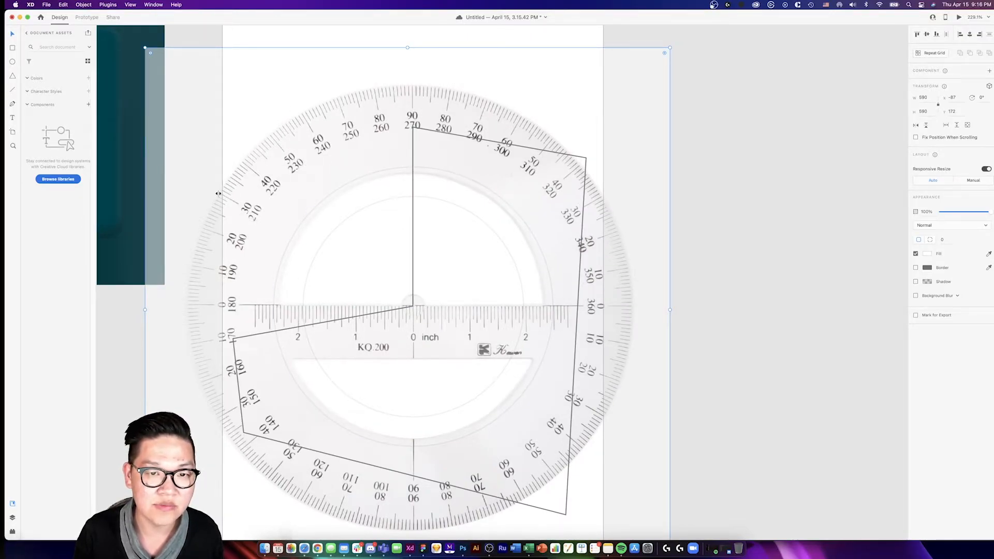
- Move the protractor image off the artboard to the empty canvas on its right
scroll(175, 286, "down", 10)
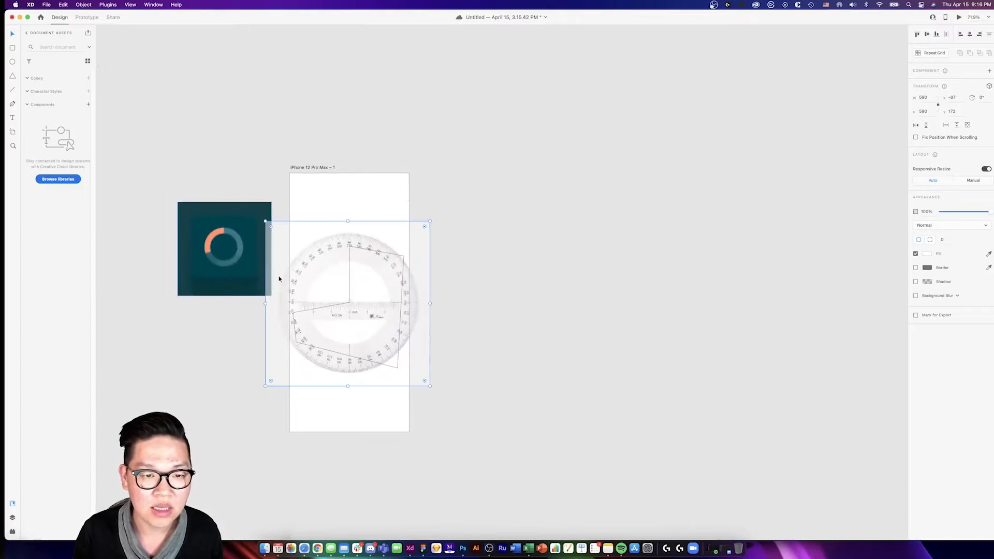
left_click_drag(373, 261, 562, 214)
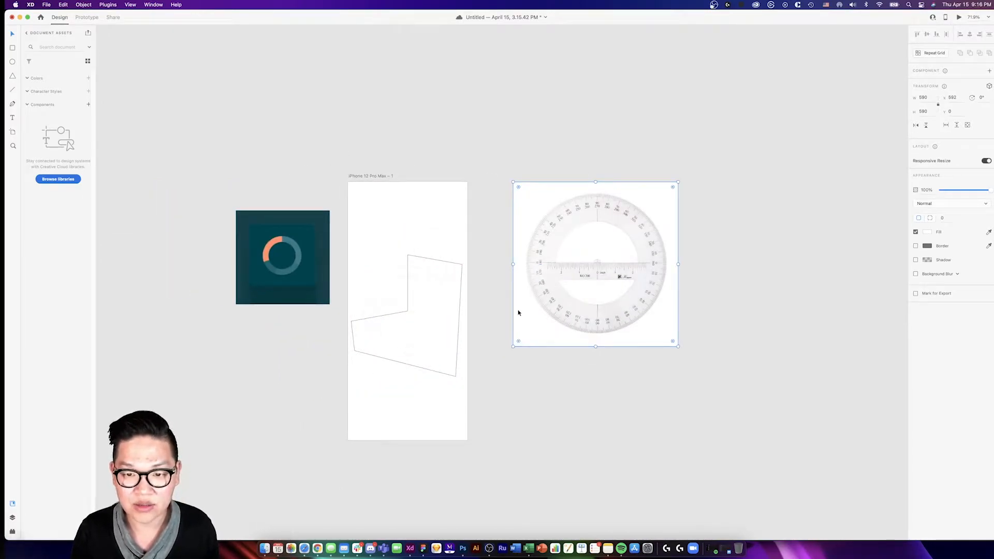
scroll(511, 310, "down", 7)
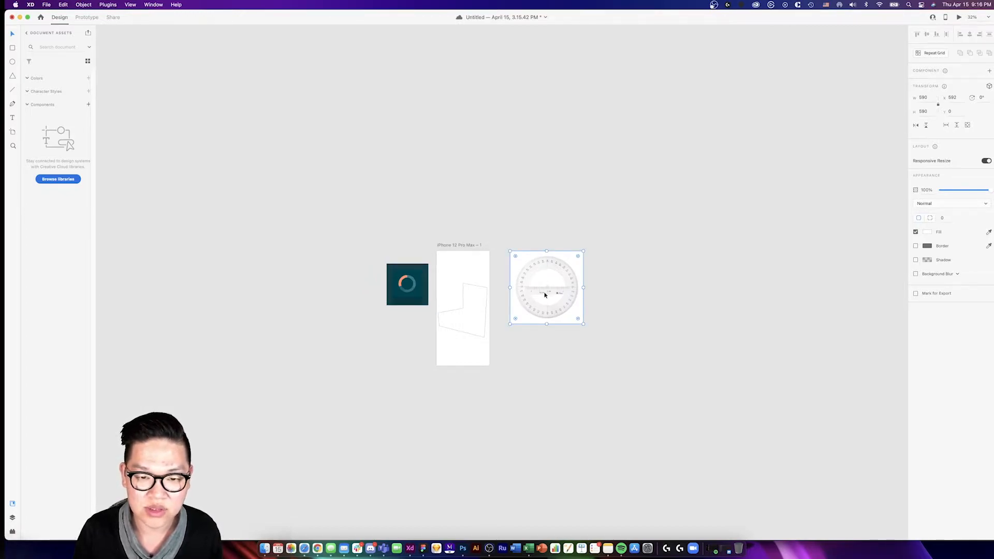
scroll(545, 295, "up", 7)
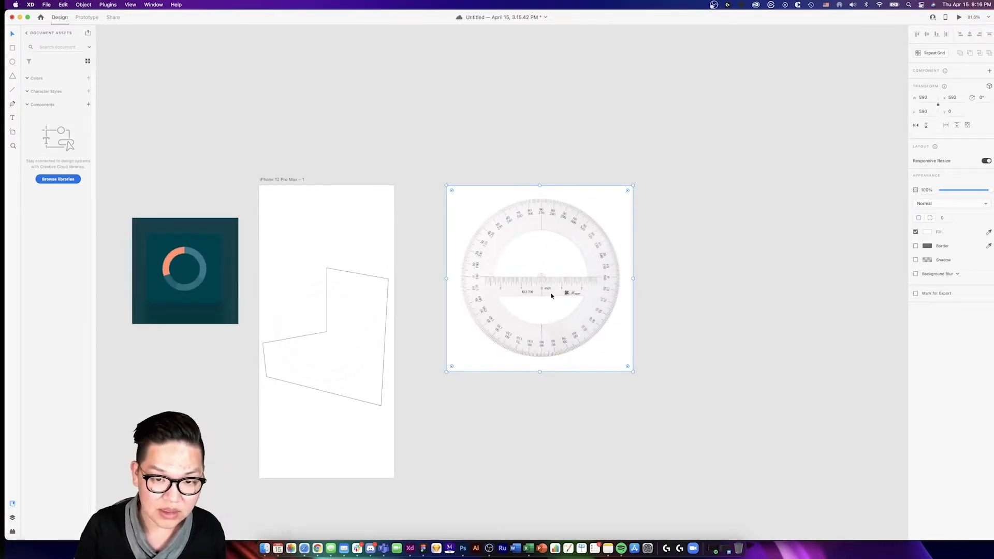
left_click_drag(552, 296, 622, 350)
- Restore the two circles to 100% opacity
scroll(387, 337, "left", 5)
left_click_drag(382, 281, 404, 322)
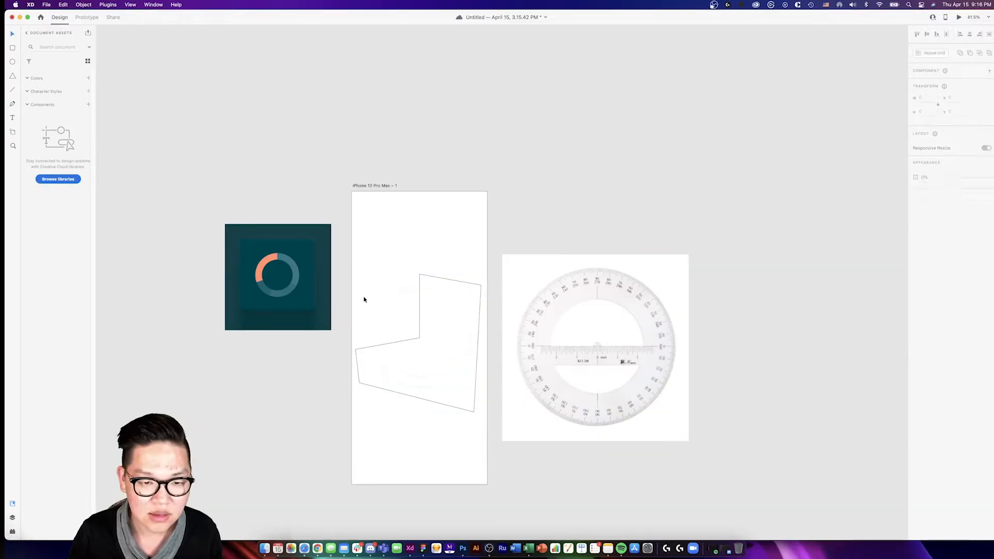
left_click_drag(365, 298, 403, 322)
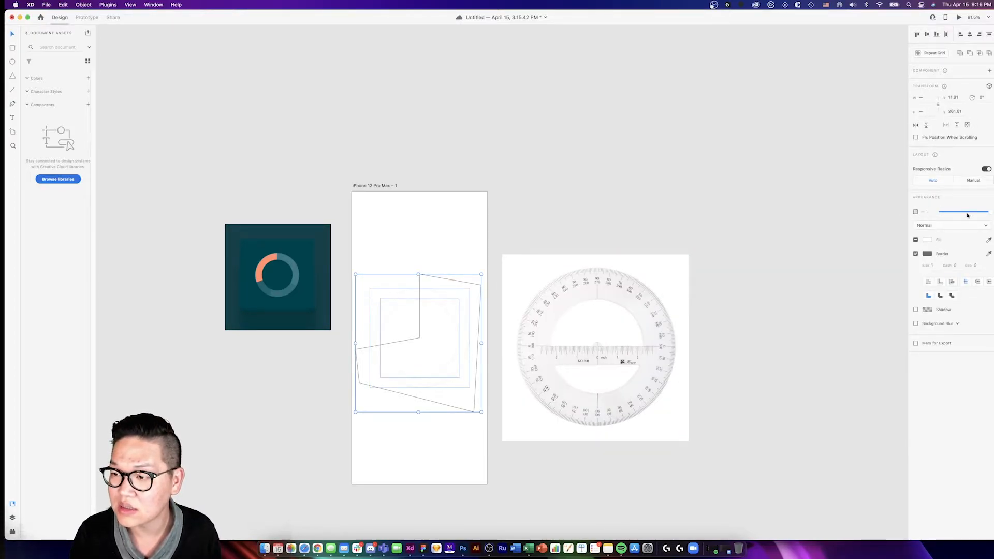
left_click(371, 319)
left_click_drag(947, 213, 992, 213)
left_click(437, 218)
- Subtract the inner circle and the polygon from the outer circle to leave only the upper-left arc segment
scroll(459, 215, "down", 3)
scroll(459, 216, "left", 3)
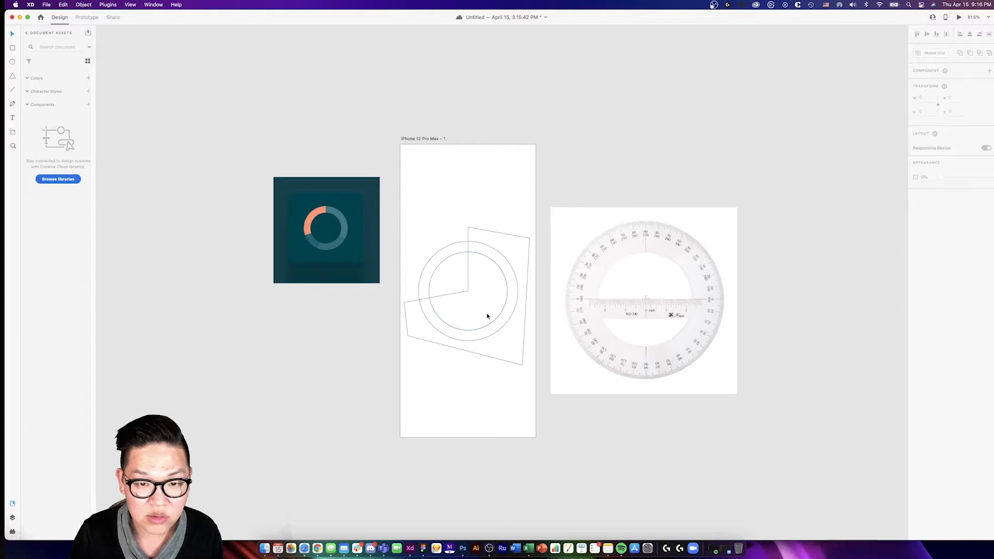
left_click_drag(436, 234, 509, 305)
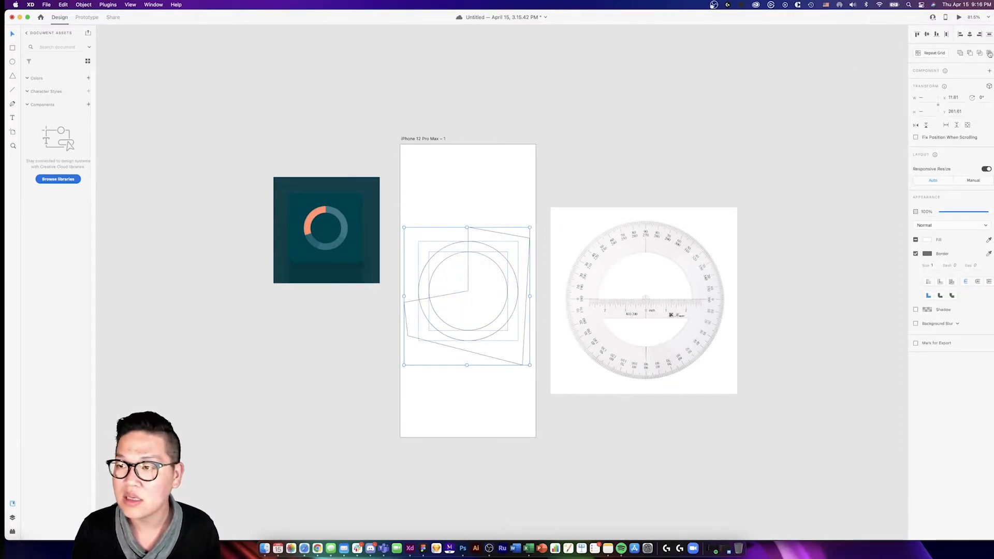
left_click(971, 54)
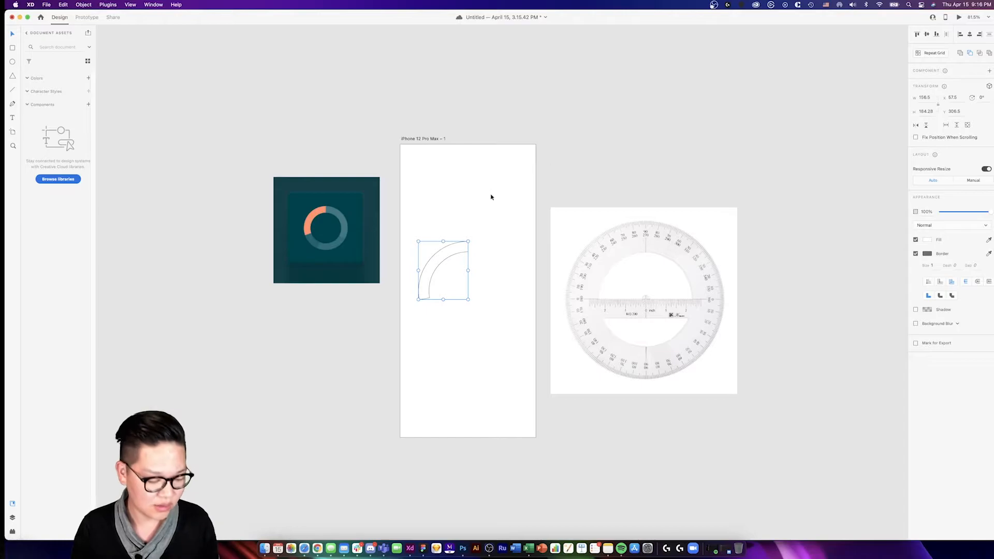
- Bring back the two circles and subtract the inner one to make a full ring, keeping the arc segment on top
key("super+z")
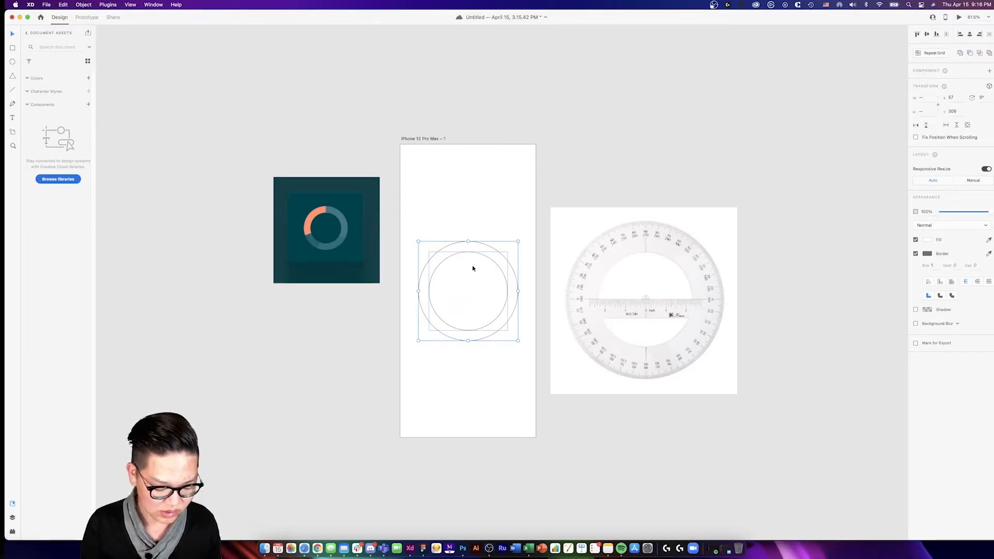
left_click(451, 223)
left_click_drag(496, 238, 494, 256)
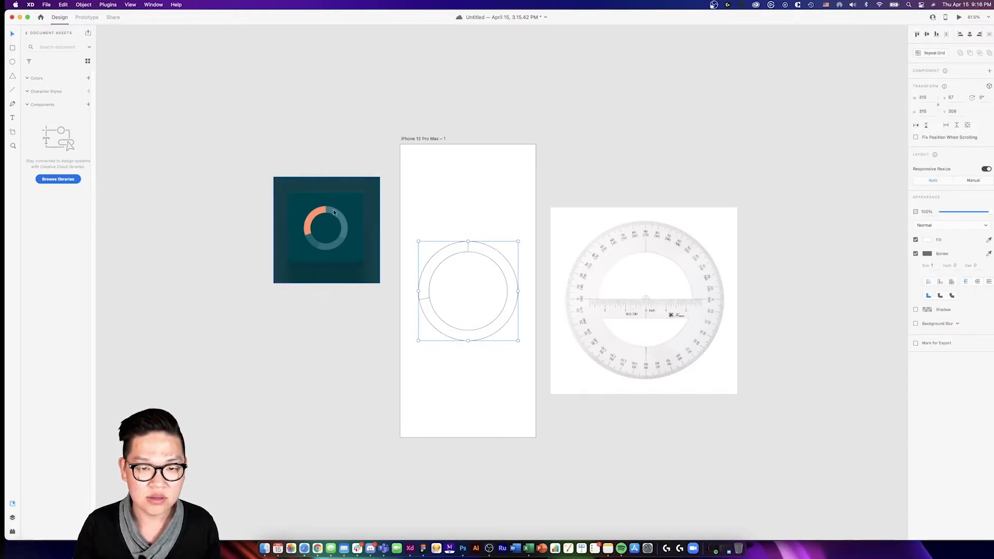
- Fill the arc with the reference image's orange and the ring with its teal, and remove their borders
left_click(475, 228)
left_click(457, 247)
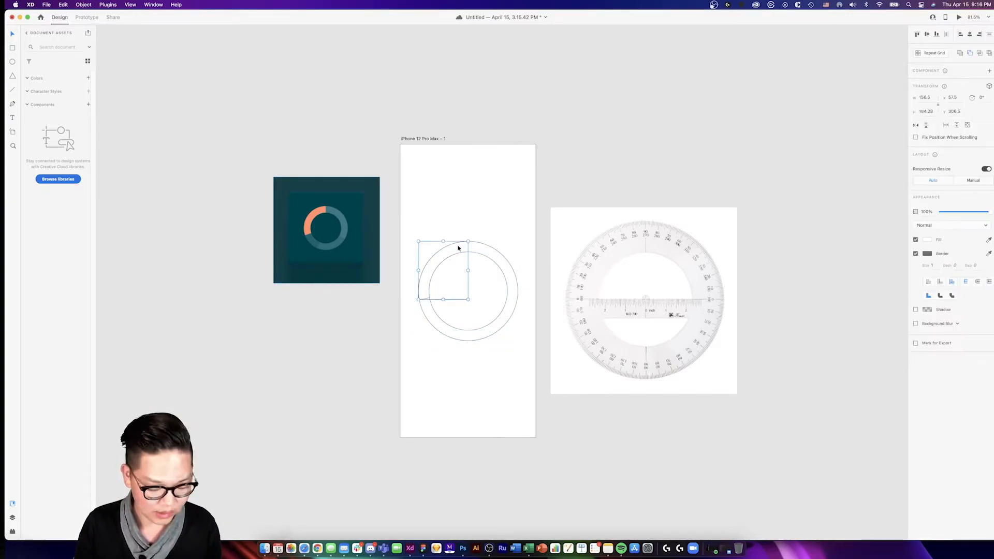
key("i")
left_click(327, 221)
left_click(479, 247)
key("i")
left_click(340, 214)
left_click_drag(525, 218, 503, 279)
key("super+alt+s")
left_click(503, 224)
left_click(456, 258)
scroll(495, 238, "up", 8)
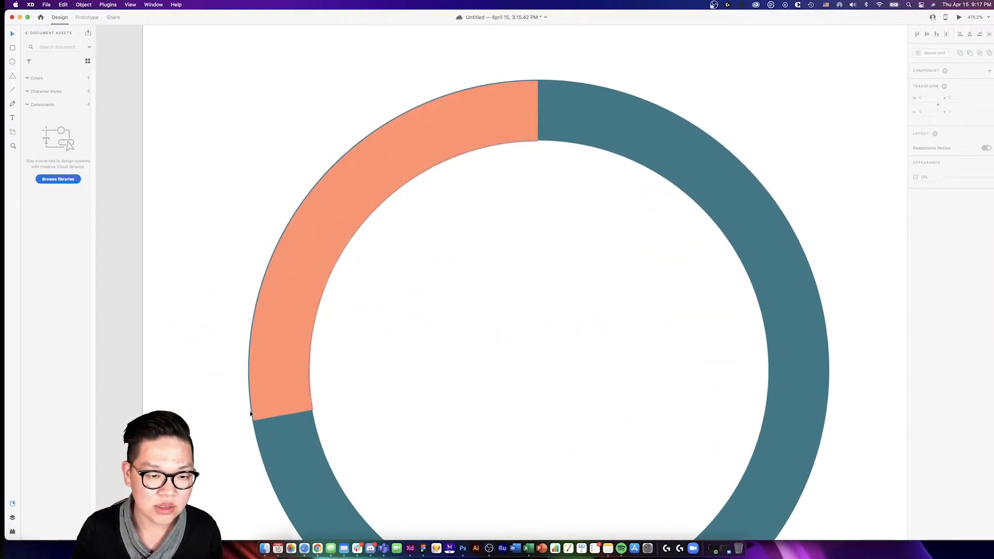
scroll(255, 325, "down", 5)
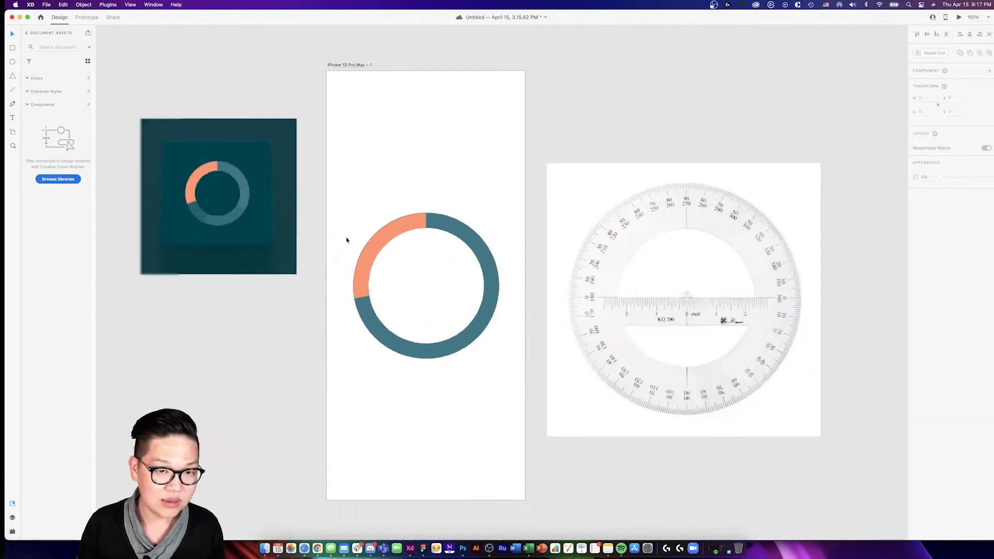
- Draw a circle about 34 px wide over the orange arc's upper end, fitted to the thickness of the ring
key("r")
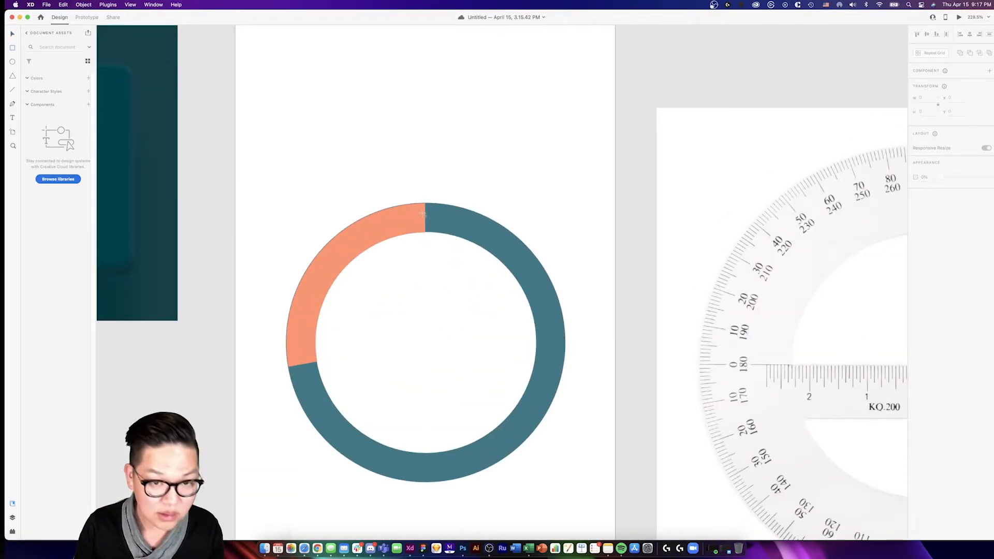
left_click_drag(421, 207, 446, 249)
scroll(446, 249, "up", 10)
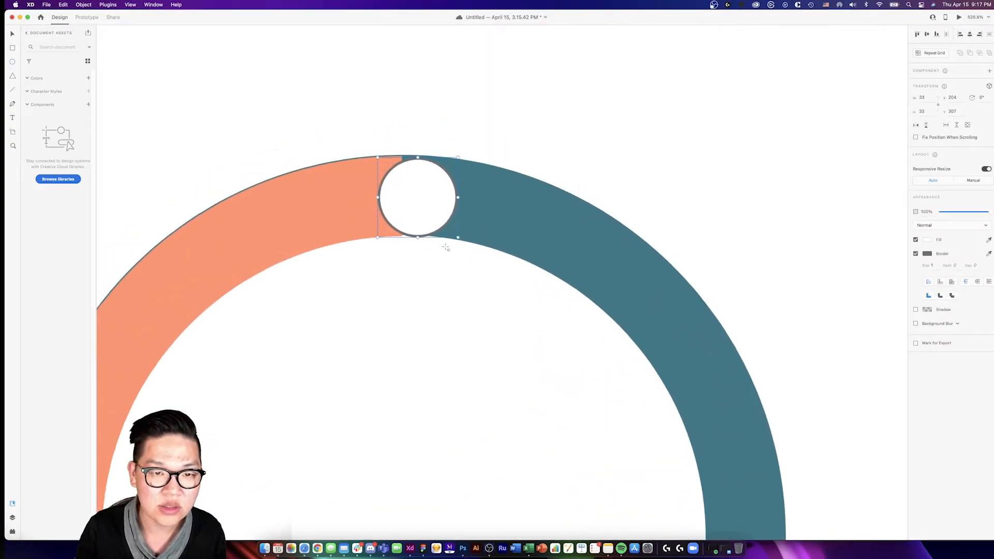
left_click(350, 100)
left_click(420, 228)
left_click_drag(429, 237, 416, 237)
left_click(690, 164)
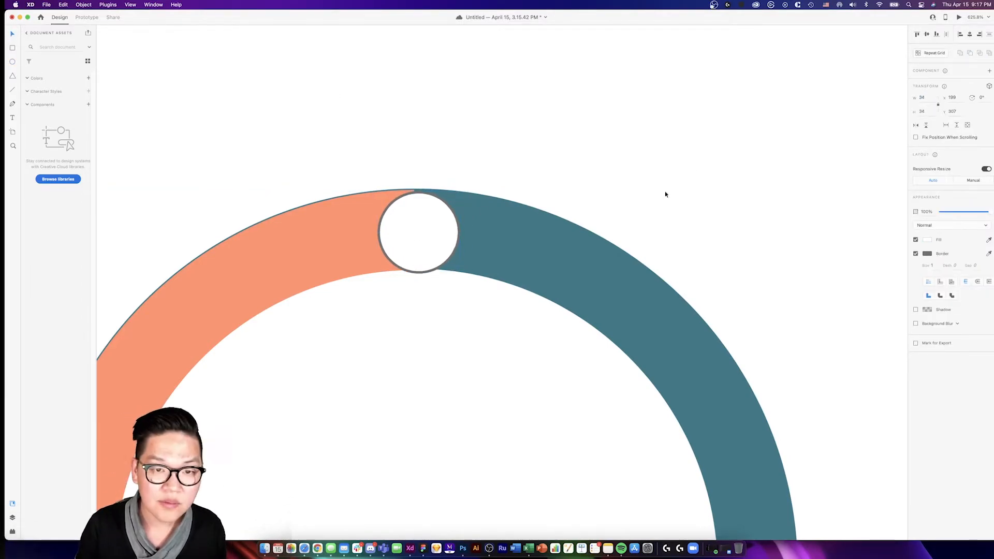
scroll(409, 213, "up", 5)
left_click_drag(426, 305, 422, 309)
- Match the small circle to the orange arc's edge and colour, and place a copy over the arc's lower end
left_click(236, 259, "shift")
left_click(918, 35)
scroll(566, 137, "down", 5)
scroll(437, 195, "down", 3)
left_click(496, 208)
scroll(497, 208, "up", 3)
left_click_drag(574, 113, 319, 416)
scroll(329, 398, "up", 4)
scroll(356, 379, "down", 5)
- Merge the orange arc and its two end circles into one shape with the Add operation
left_click(418, 368)
left_click(356, 377)
left_click(409, 238, "shift")
left_click(505, 197, "shift")
left_click(452, 229)
left_click(507, 199)
left_click(396, 237, "shift")
left_click(352, 378, "shift")
left_click(960, 52)
- Enlarge the lower end circle inside the merged orange shape so it spans the full thickness of the arc
scroll(350, 373, "up", 4)
double_click(361, 398)
scroll(361, 398, "up", 3)
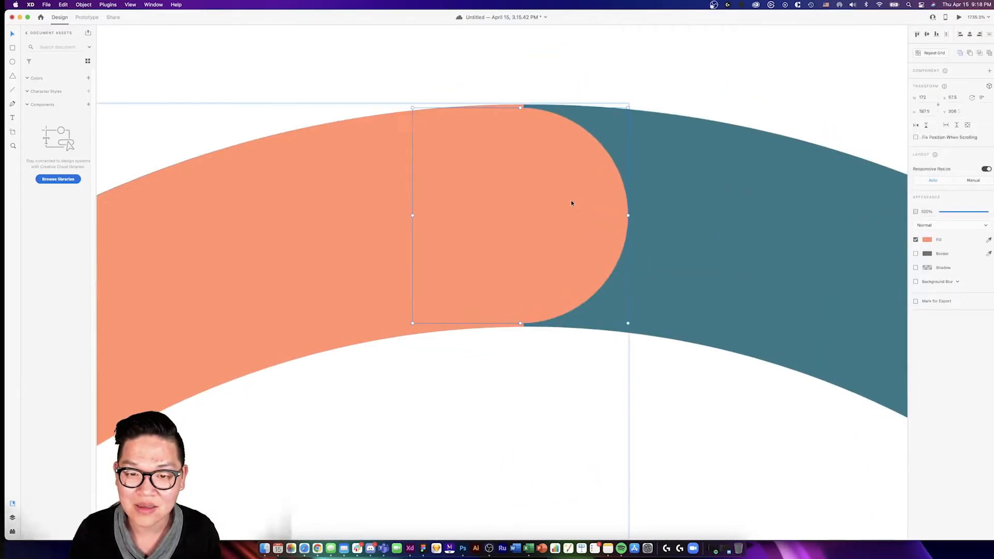
left_click(927, 97)
type("25")
key("Return")
left_click(574, 88)
scroll(575, 103, "down", 7)
left_click(548, 123)
scroll(435, 256, "up", 5)
scroll(436, 250, "down", 5)
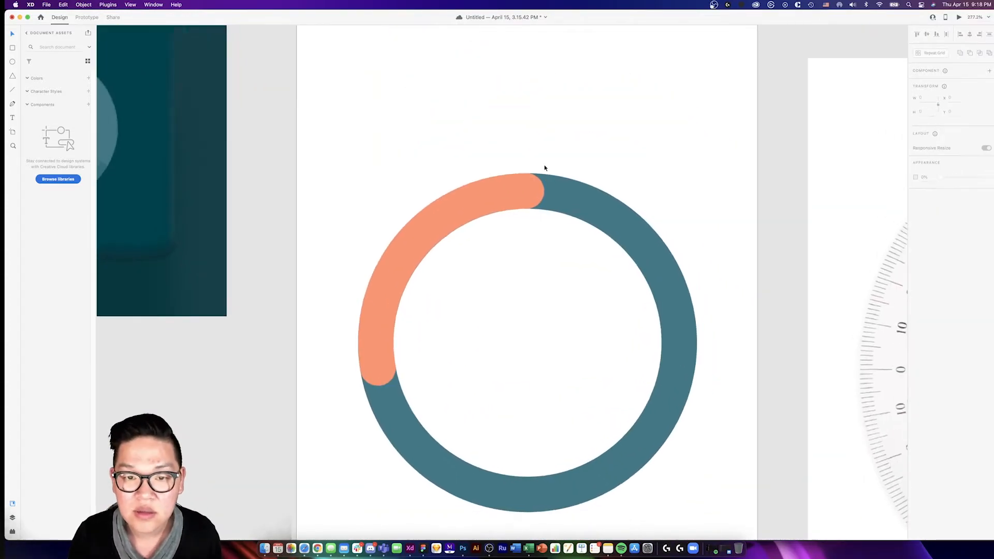
scroll(492, 164, "down", 3)
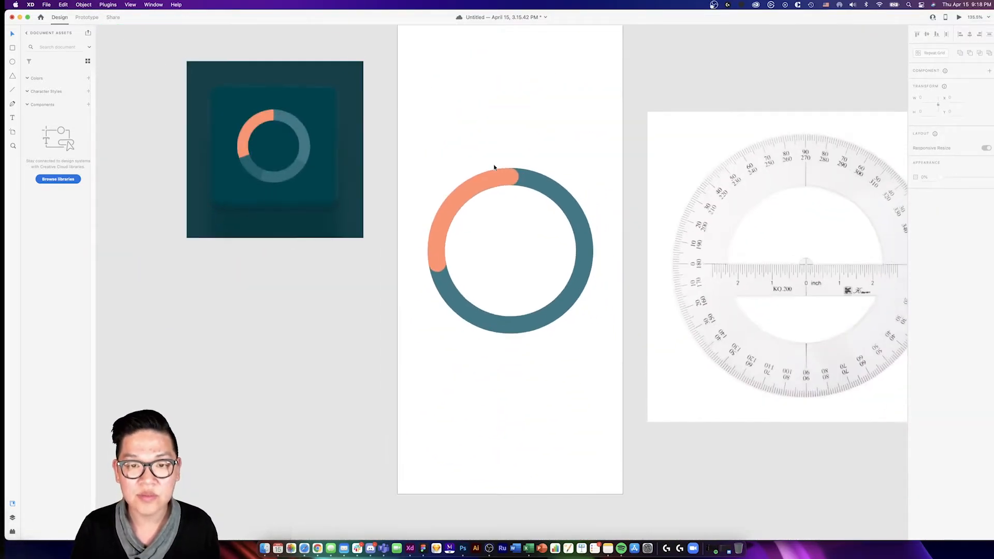
- Rotate the teal ring and its orange arc together about a quarter turn clockwise
left_click(557, 148)
left_click_drag(467, 151, 577, 244)
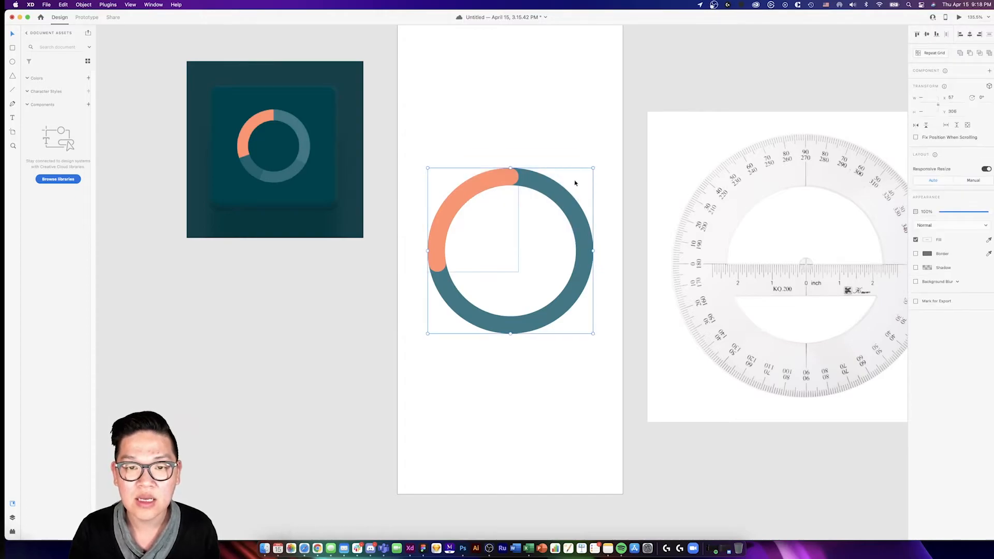
left_click(598, 167)
left_click_drag(486, 170, 585, 235)
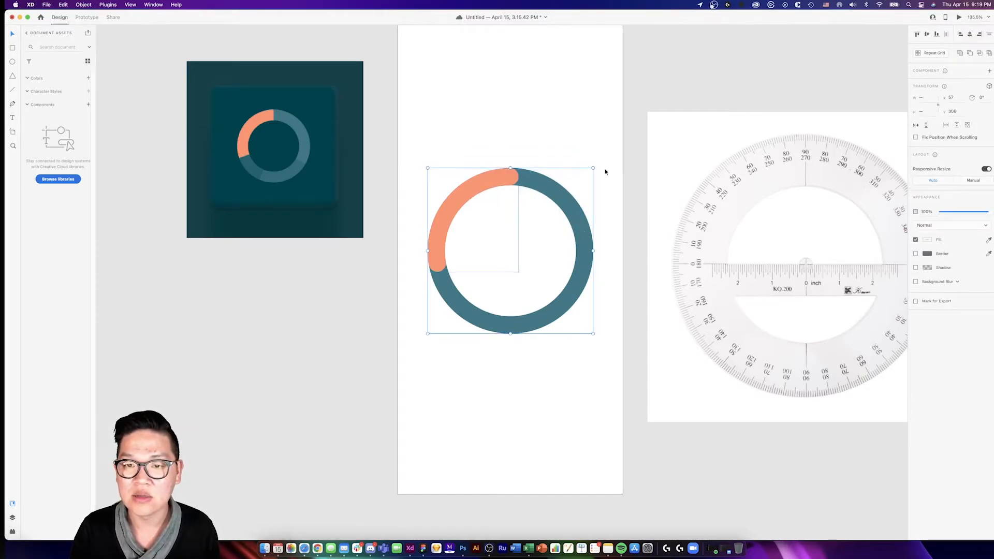
left_click_drag(596, 166, 589, 284)
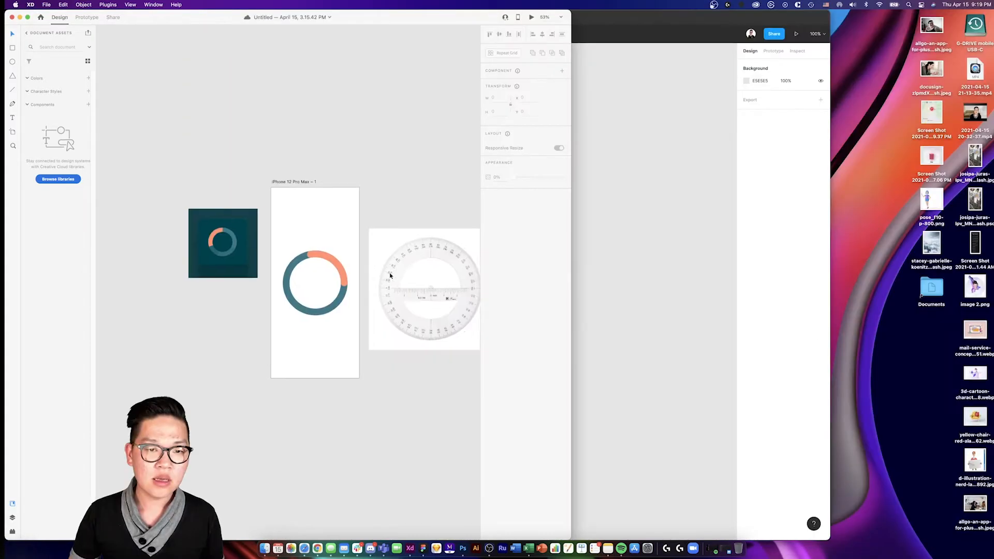
scroll(391, 275, "right", 2)
left_click(605, 270)
- Switch to Figma and draw a 296 × 296 circle on the empty canvas
left_click_drag(521, 15, 687, 2)
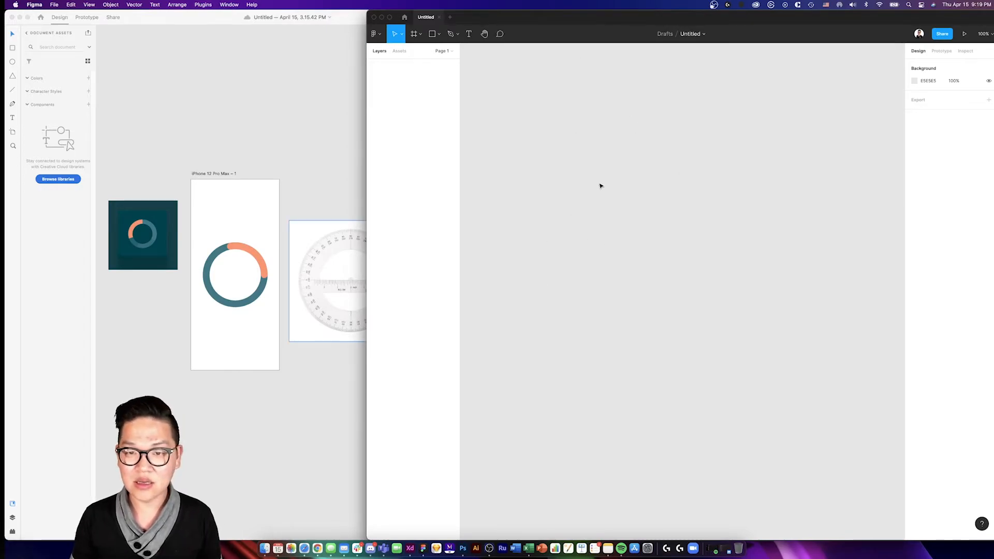
key("o")
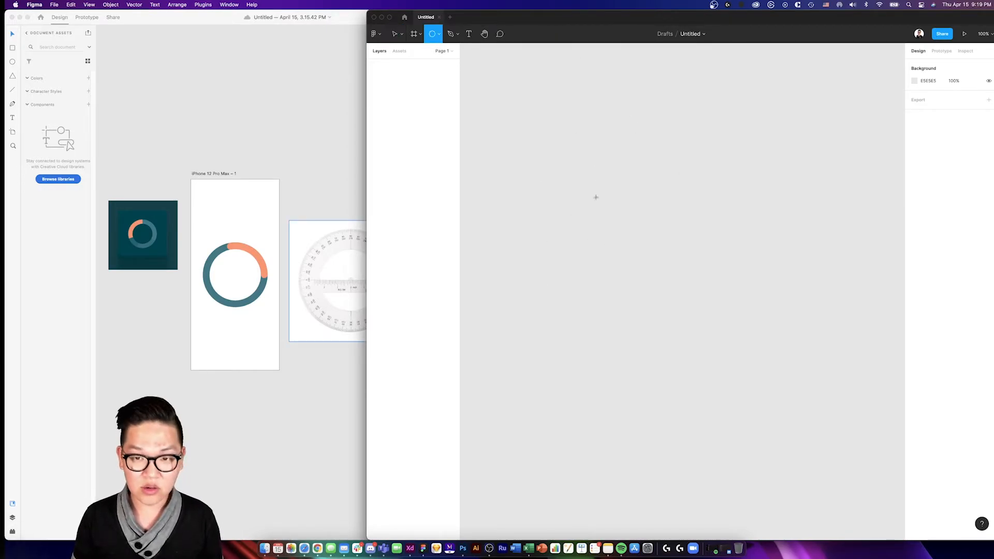
left_click_drag(597, 198, 693, 312)
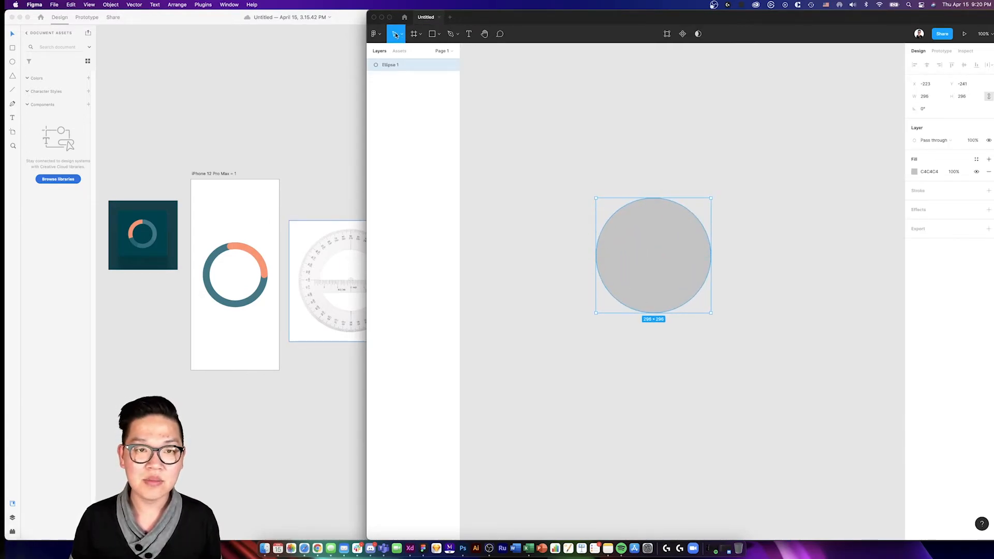
left_click(590, 94)
- Place a 212 × 212 copy of the circle centred inside the original
left_click_drag(645, 214, 653, 243)
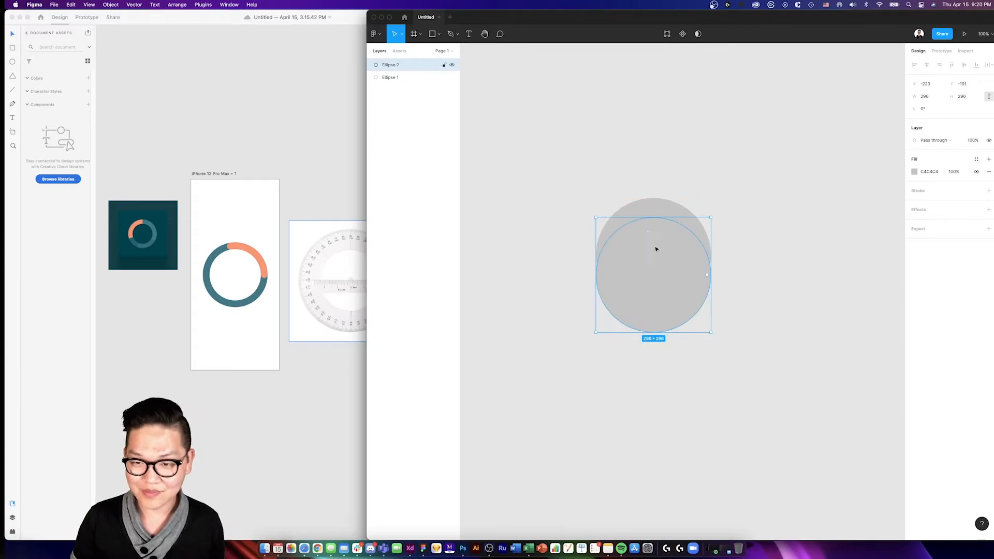
left_click_drag(656, 332, 676, 250)
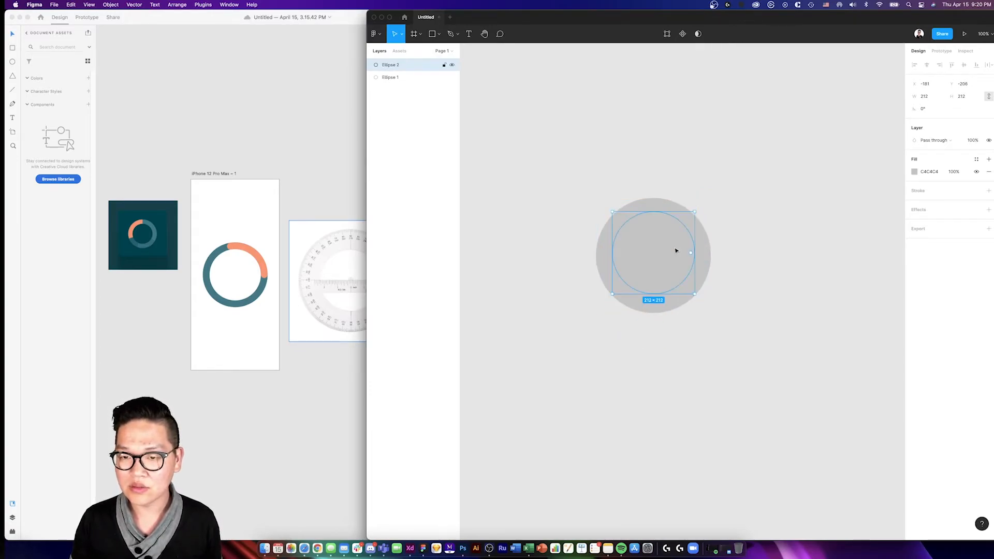
left_click(732, 196)
key("super+a")
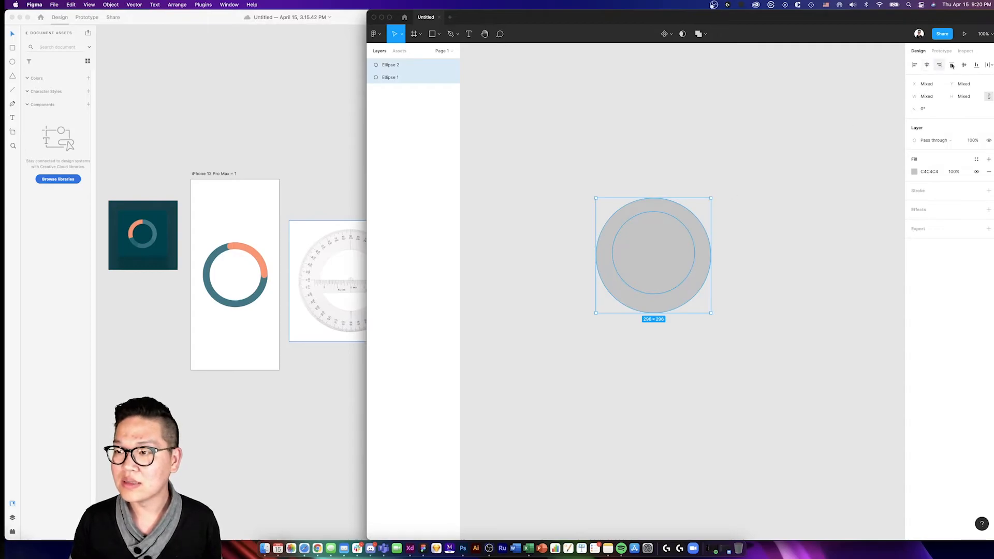
left_click(770, 187)
left_click(683, 222)
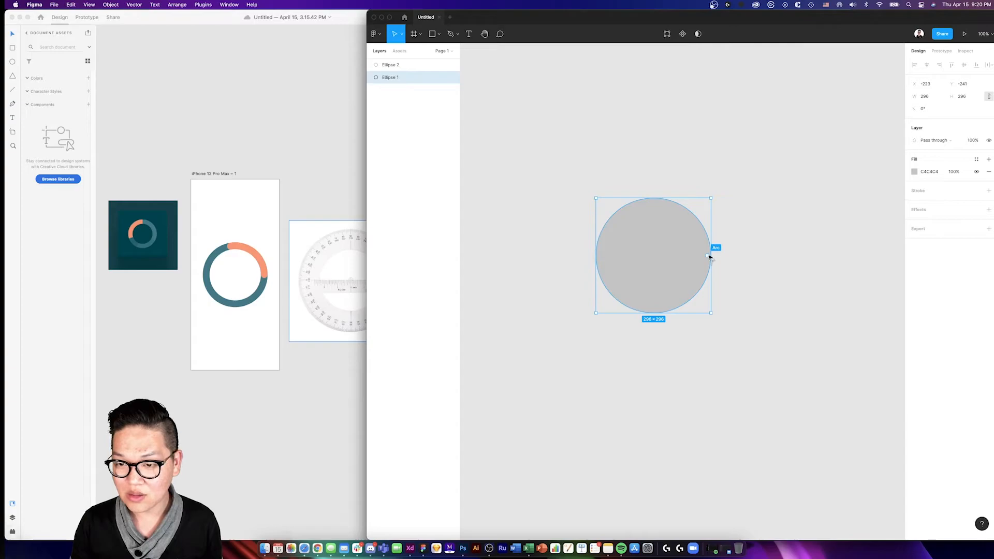
mouse_move(709, 257)
left_mouse_down()
mouse_move(684, 284)
mouse_move(657, 287)
mouse_move(635, 275)
mouse_move(628, 239)
mouse_move(670, 236)
mouse_move(644, 237)
mouse_move(660, 301)
mouse_move(689, 288)
mouse_move(702, 259)
left_mouse_up()
left_click(721, 266)
- Copy both circles, and reshape the larger one into an upper-left pie slice starting at -90° with a sweep of about -24.08%
key("super+a")
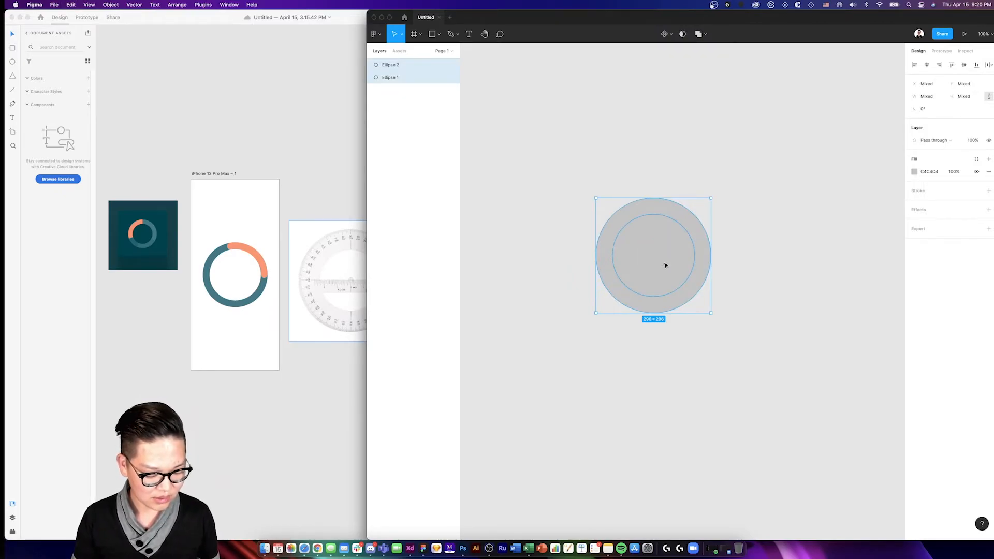
left_click(721, 255)
left_click(693, 251)
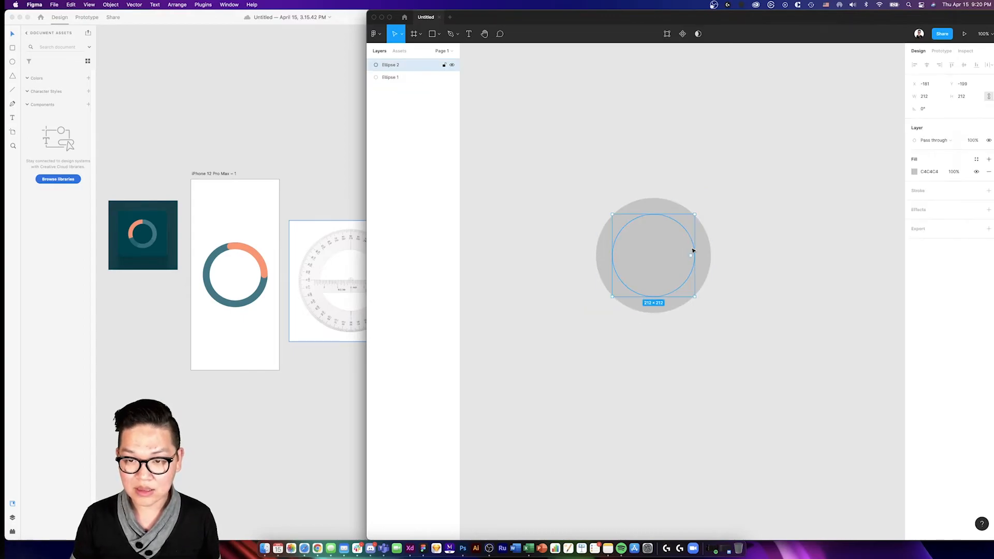
left_click(641, 206)
left_click_drag(708, 262, 598, 264)
left_click_drag(682, 258, 653, 223)
left_click_drag(660, 281, 618, 254)
- Paste the copied circles in place and send the large full circle behind all other shapes
left_click(729, 266)
key("super+v")
left_click(728, 265)
left_click(705, 256)
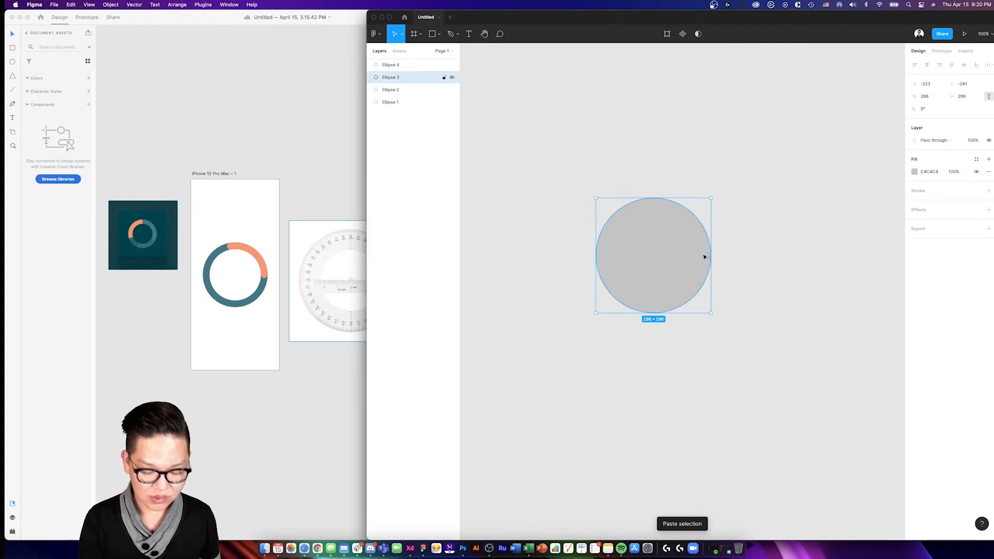
key("alt+super+bracketleft")
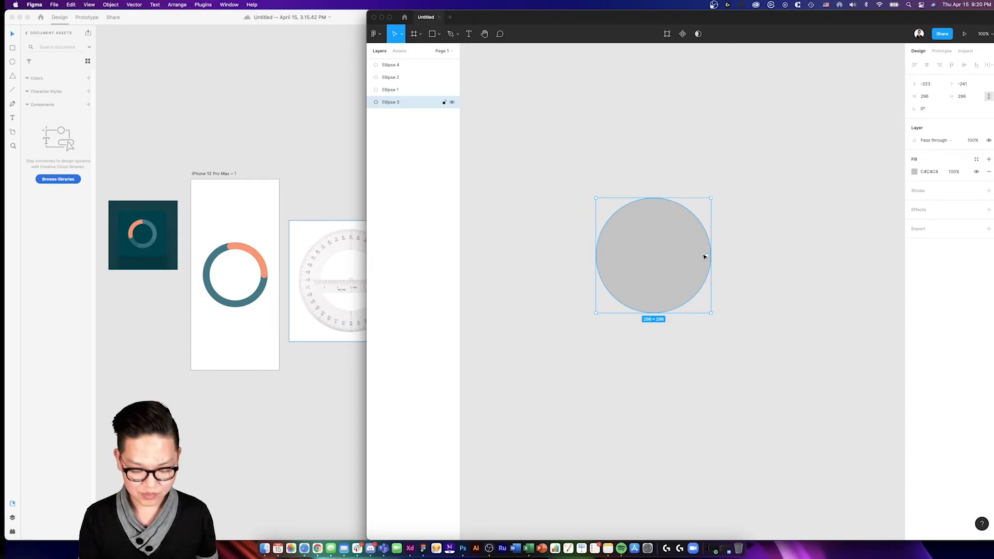
- Fill the pie slice with orange F99D6A
left_click(716, 255)
left_click(688, 251)
left_click(631, 210)
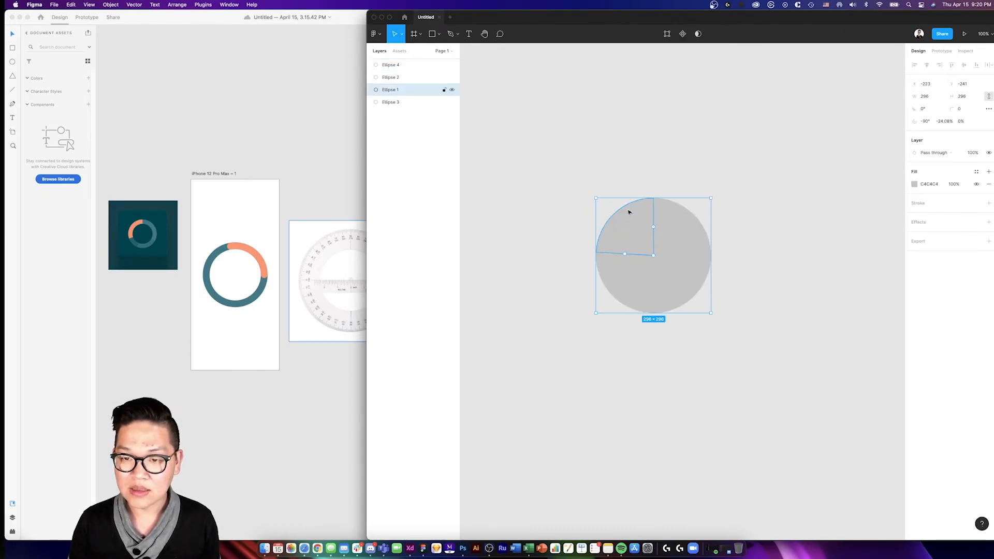
left_click(914, 185)
left_click(897, 200)
left_click(823, 302)
key("Escape")
left_click(823, 302)
left_click_drag(898, 211, 865, 196)
left_click(840, 297)
key("Escape")
- Fill the large full circle at the back with dark green 09726B
left_click(691, 221)
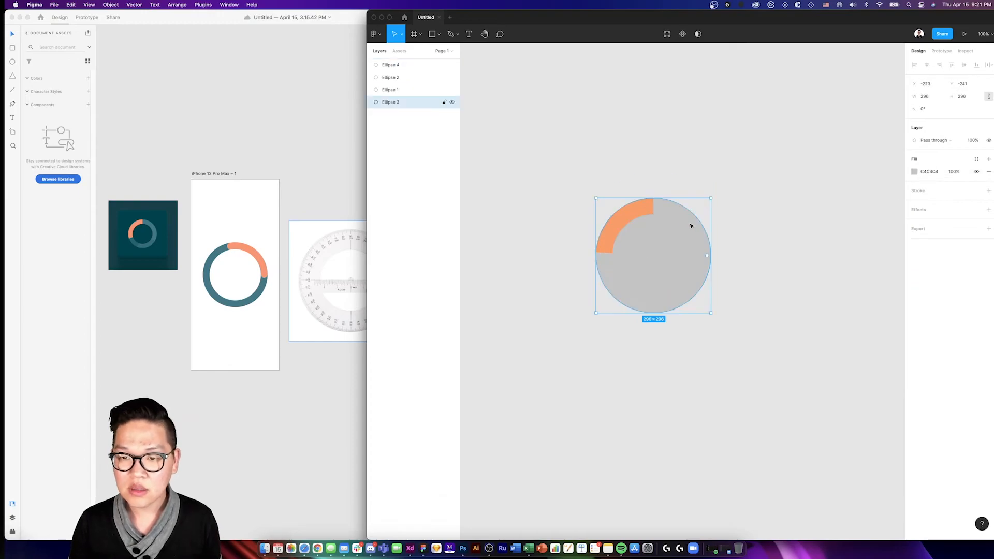
left_click(914, 171)
left_click(861, 226)
left_click(864, 284)
left_click_drag(865, 284, 866, 284)
left_click(897, 233)
- Subtract the topmost inner circle from the orange pie slice to leave an orange arc
key("super+a")
left_click(703, 70)
left_click_drag(617, 193, 642, 251)
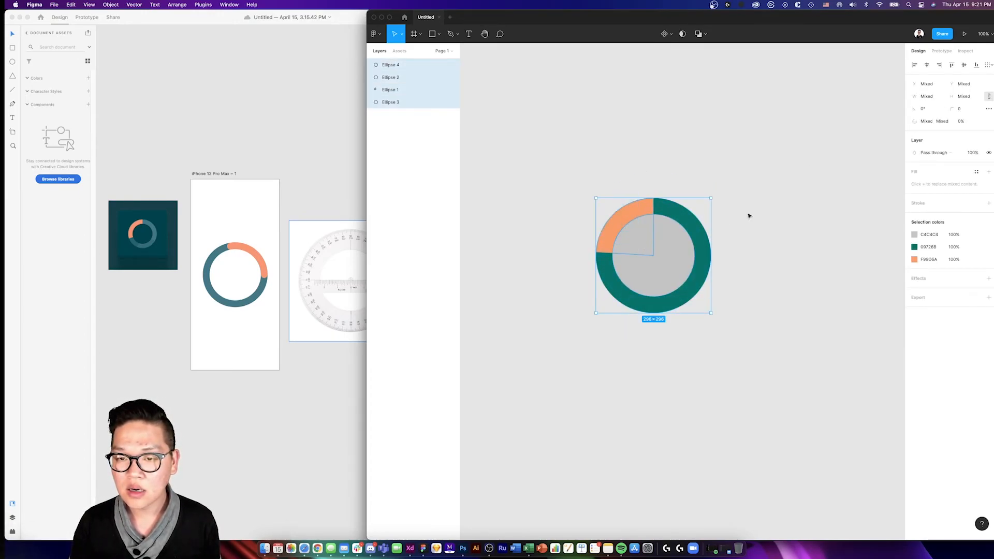
left_click(681, 236)
left_click(642, 208, "shift")
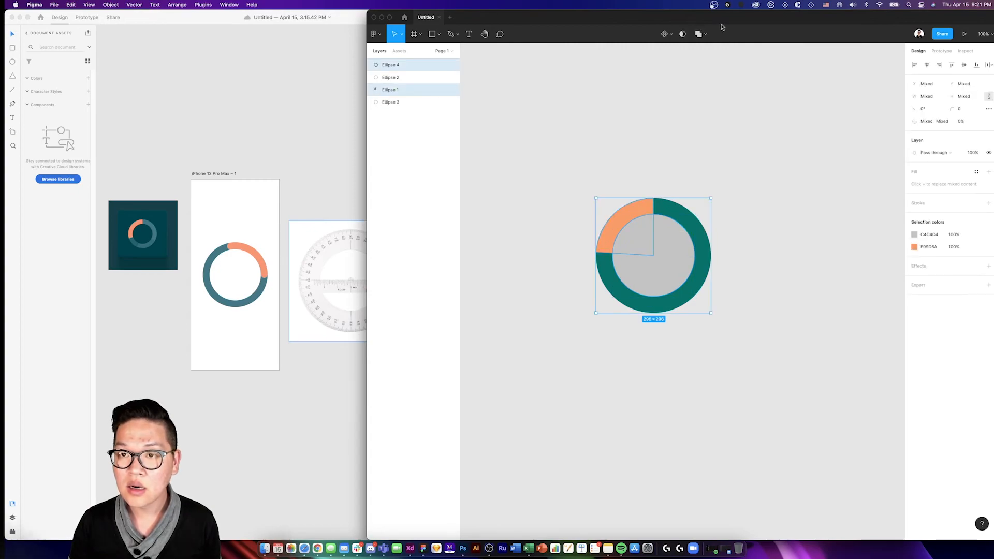
left_click(708, 34)
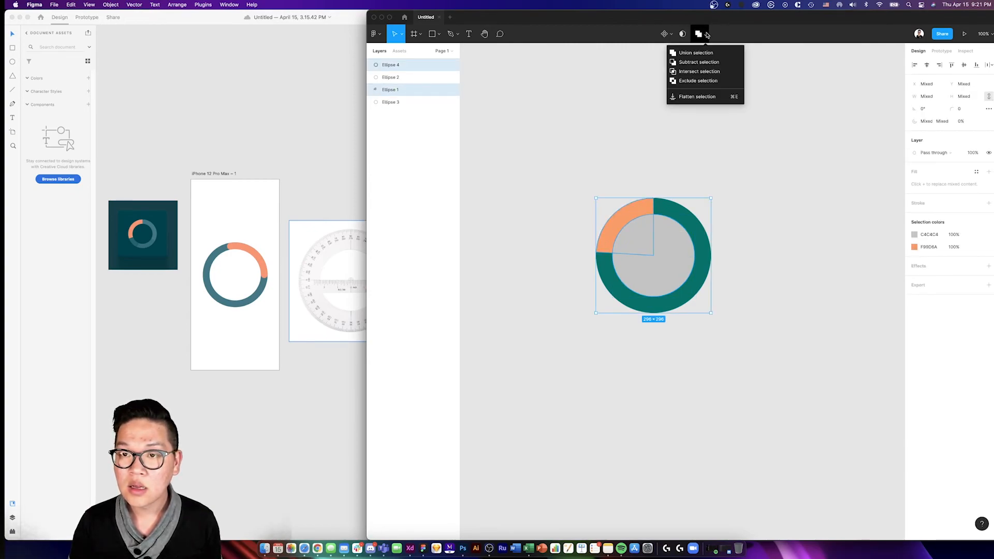
left_click(692, 62)
left_click(687, 186)
- Subtract the remaining inner circle from the green circle to leave a ring
left_click(672, 232)
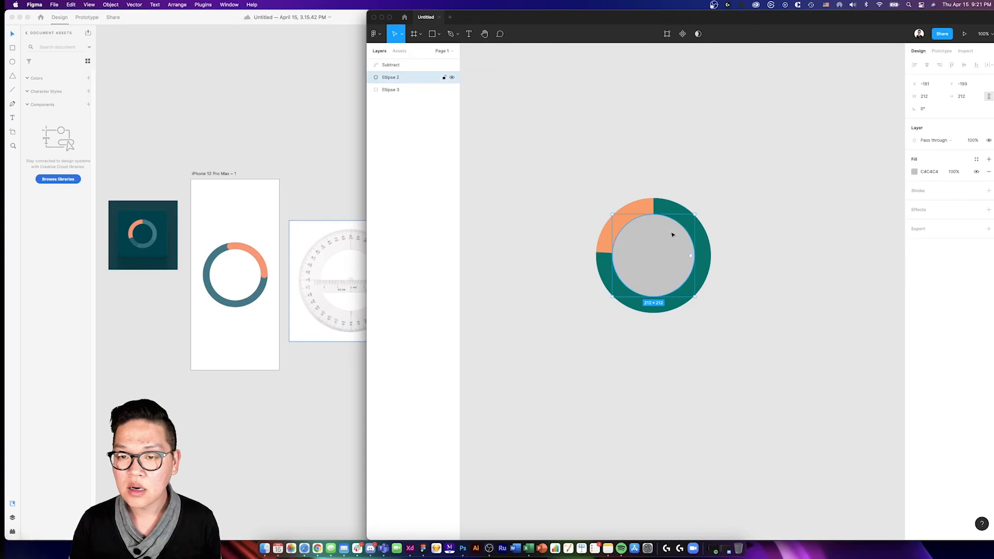
left_click(677, 210, "shift")
left_click(700, 34)
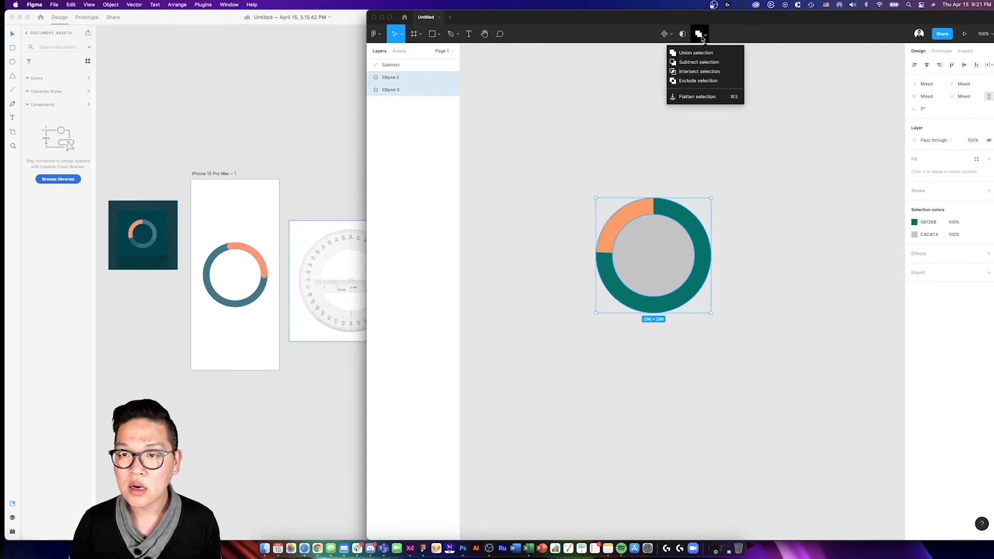
left_click(699, 64)
left_click(659, 182)
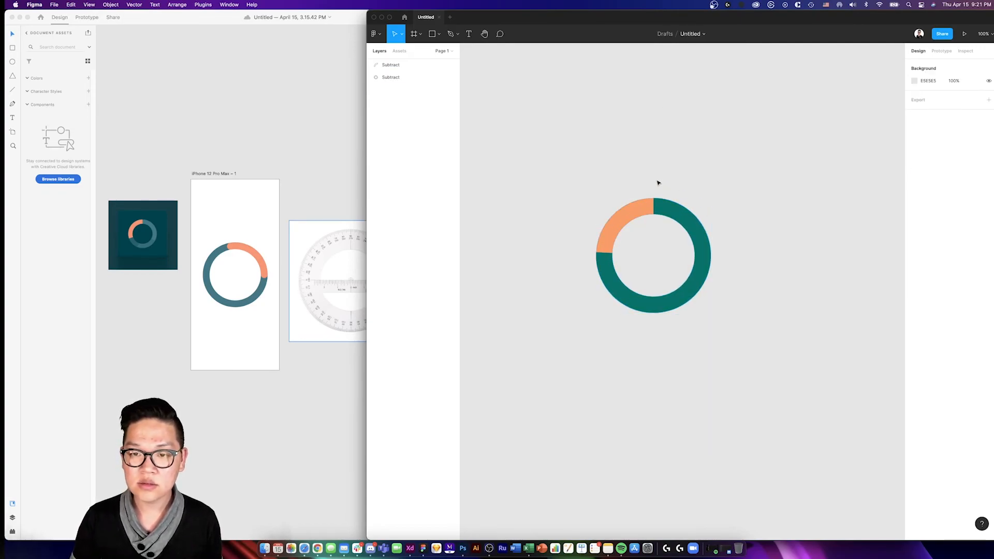